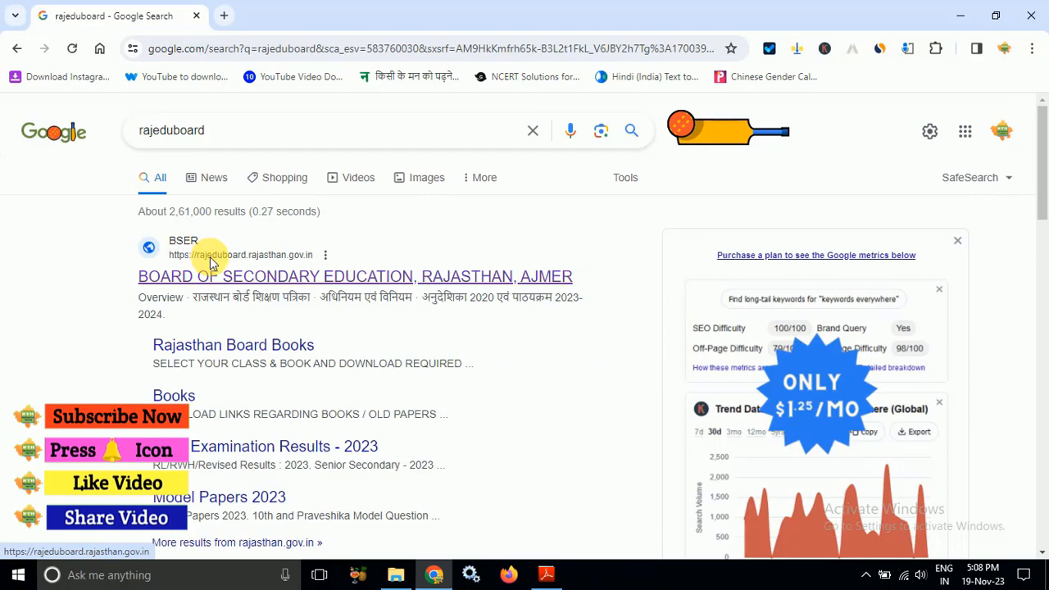
Open the board website's accounts section and go to the 2023 Micro Observer / Paper Cordinator / Center Observer bill entry.
left_click(225, 276)
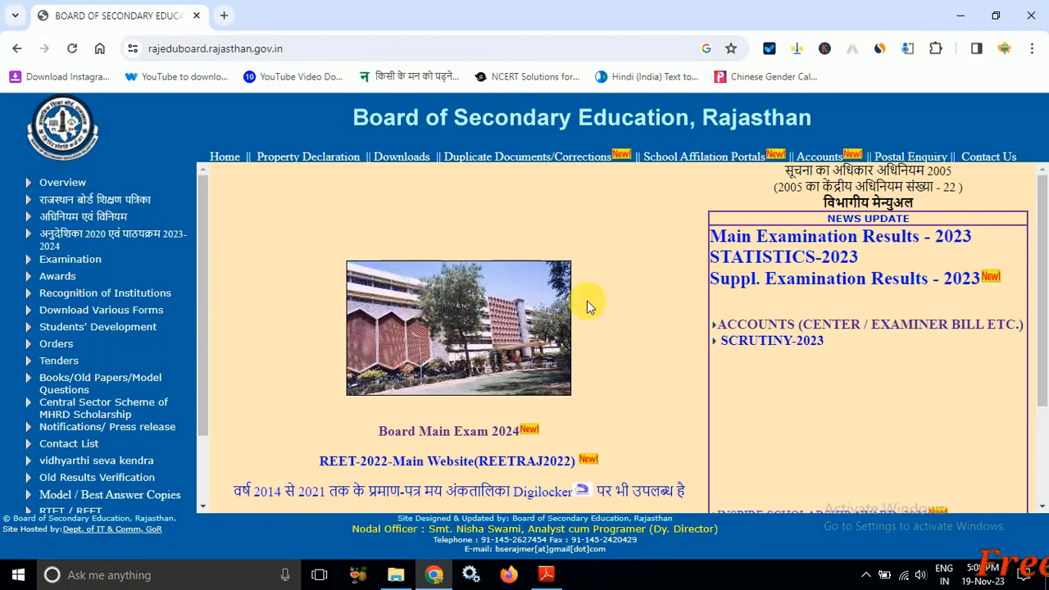
left_click(836, 326)
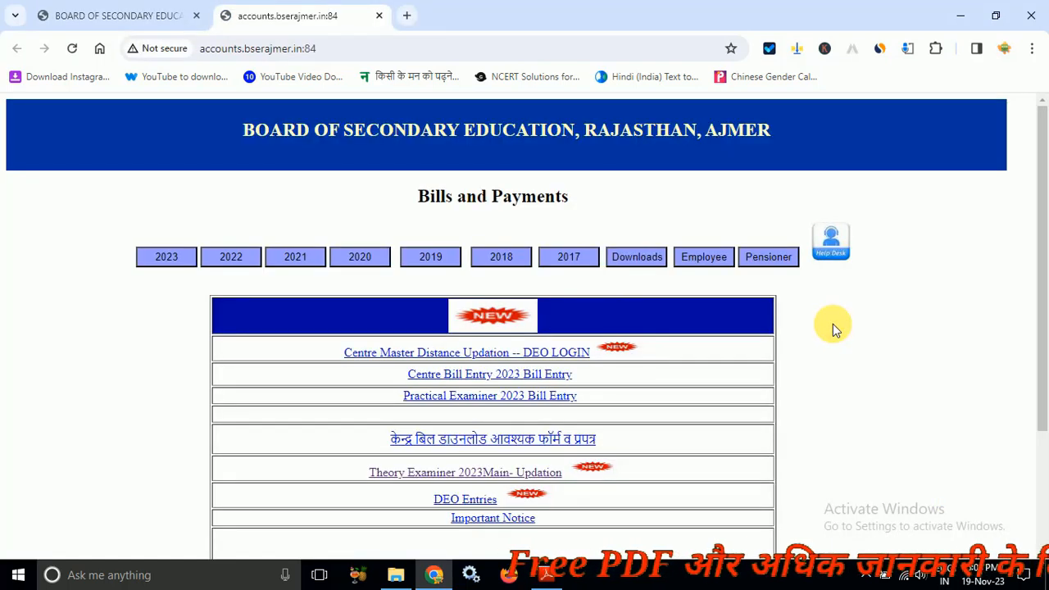
scroll(832, 326, "down", 1)
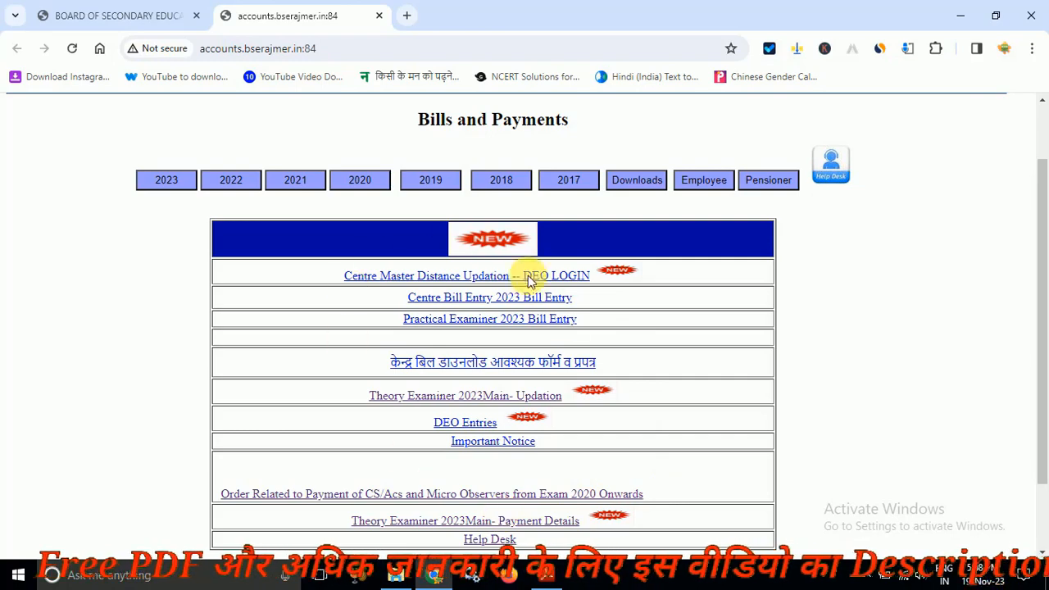
left_click(166, 181)
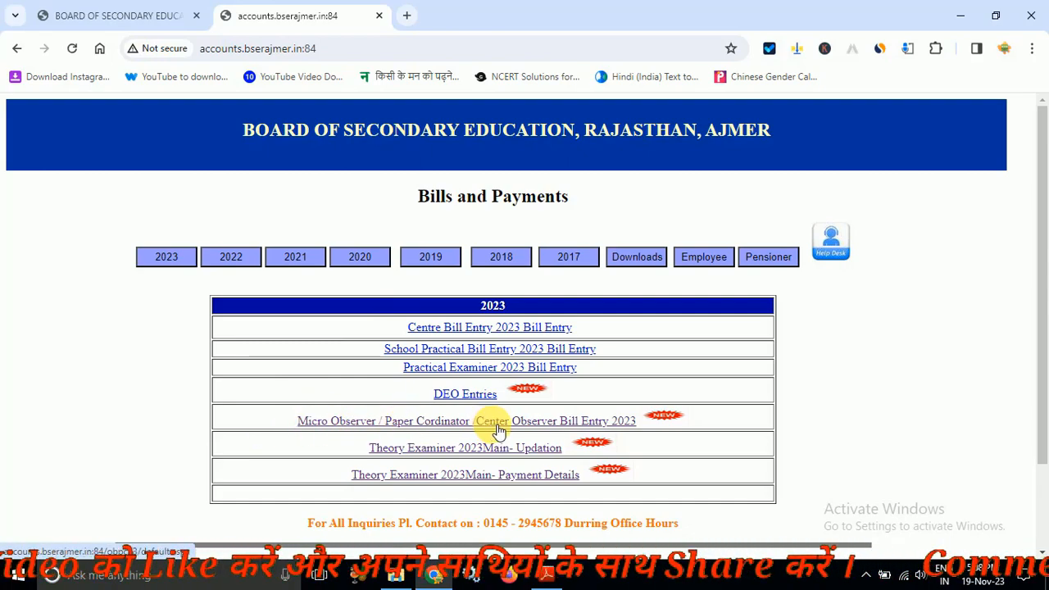
left_click(626, 426)
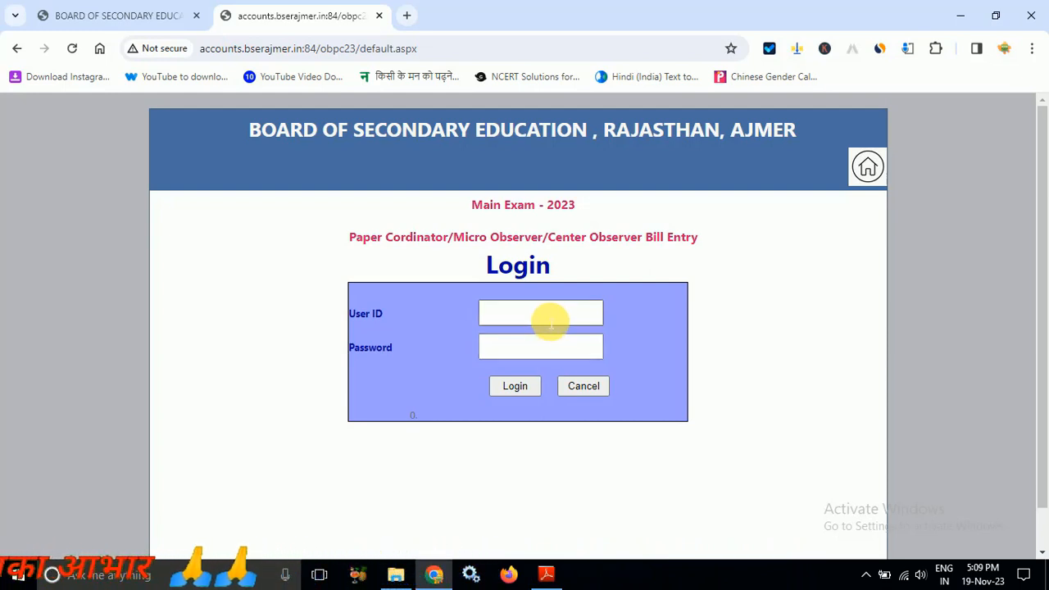
Enter the user ID and account password and log in to the Main Exam 2023 bill entry.
left_click(550, 320)
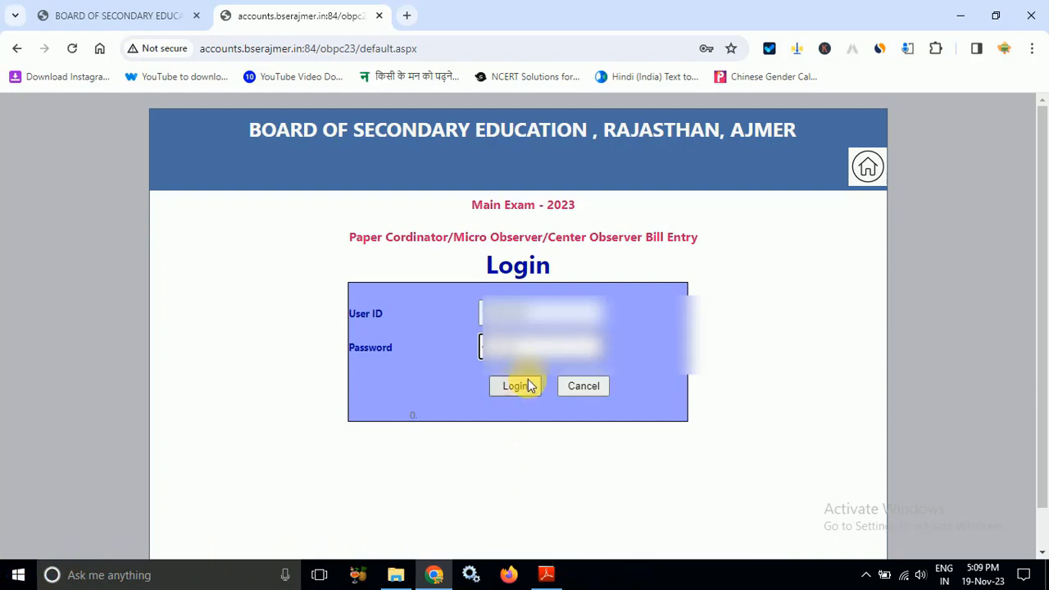
left_click(529, 390)
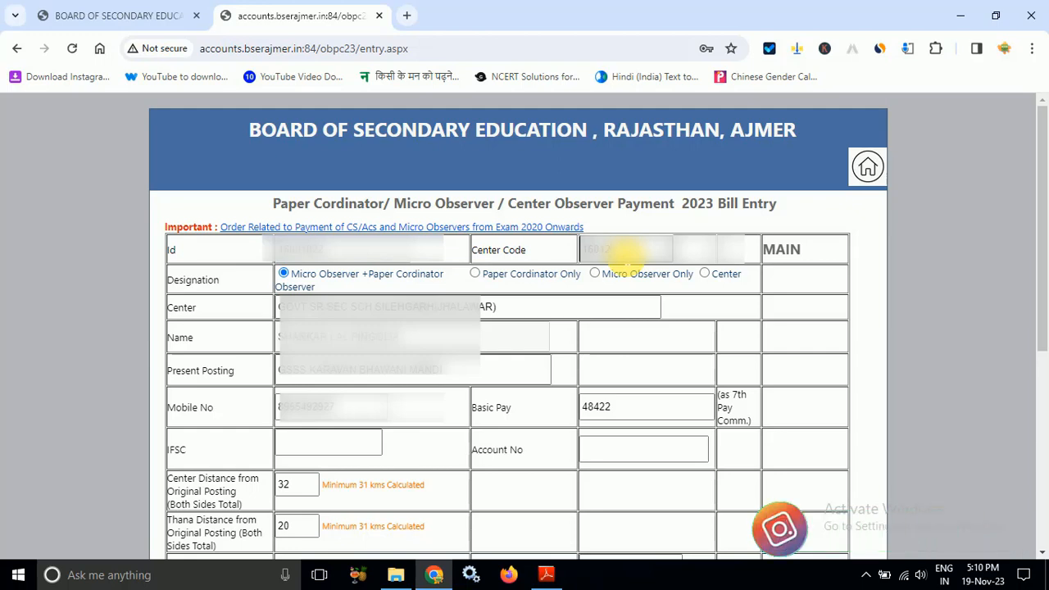
Set the center code to 16020 and go to the mobile number field.
left_click(627, 249)
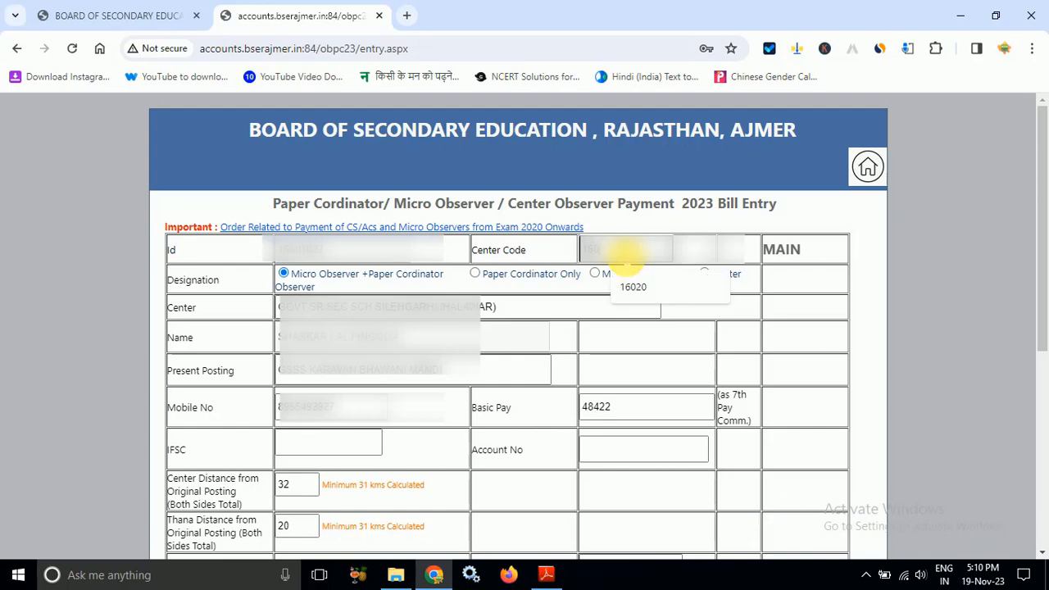
left_click(637, 286)
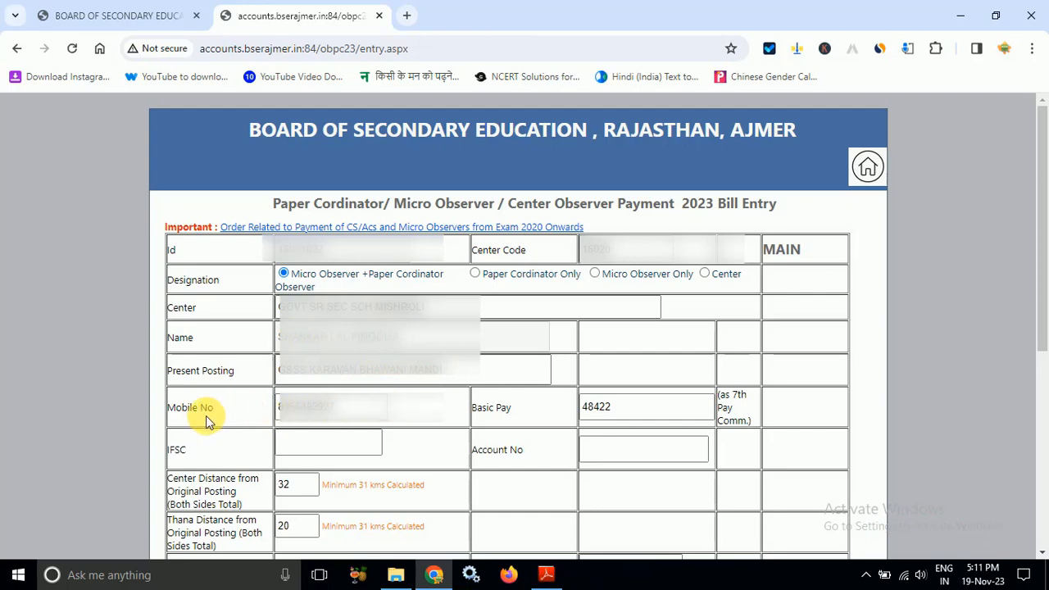
left_click(350, 410)
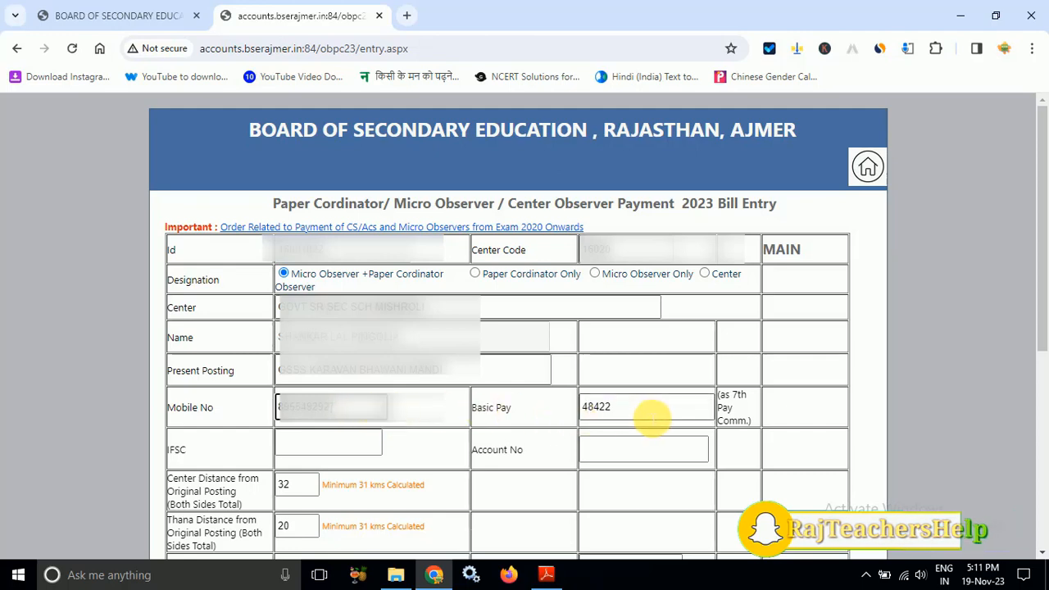
Set the basic pay to 48400 and enter the bank IFSC and account number.
left_click(652, 419)
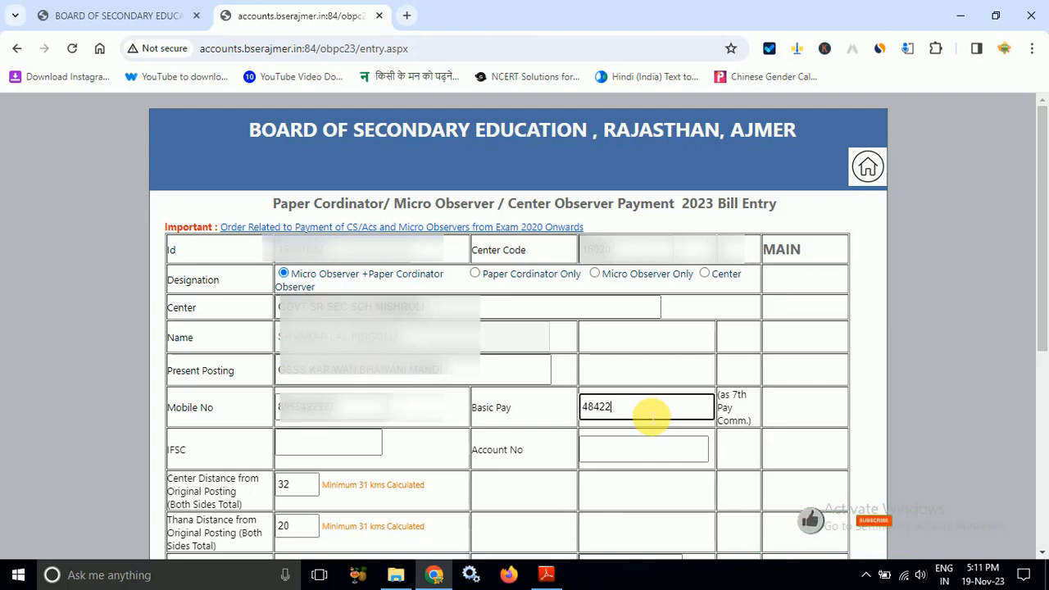
key("BackSpace")
key("BackSpace")
type("00")
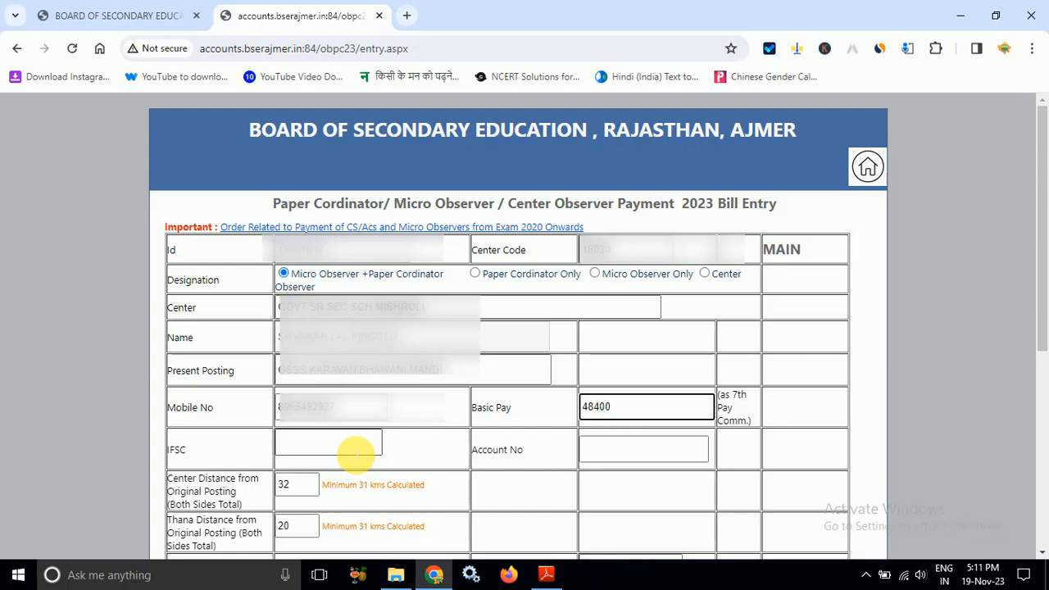
left_click(355, 449)
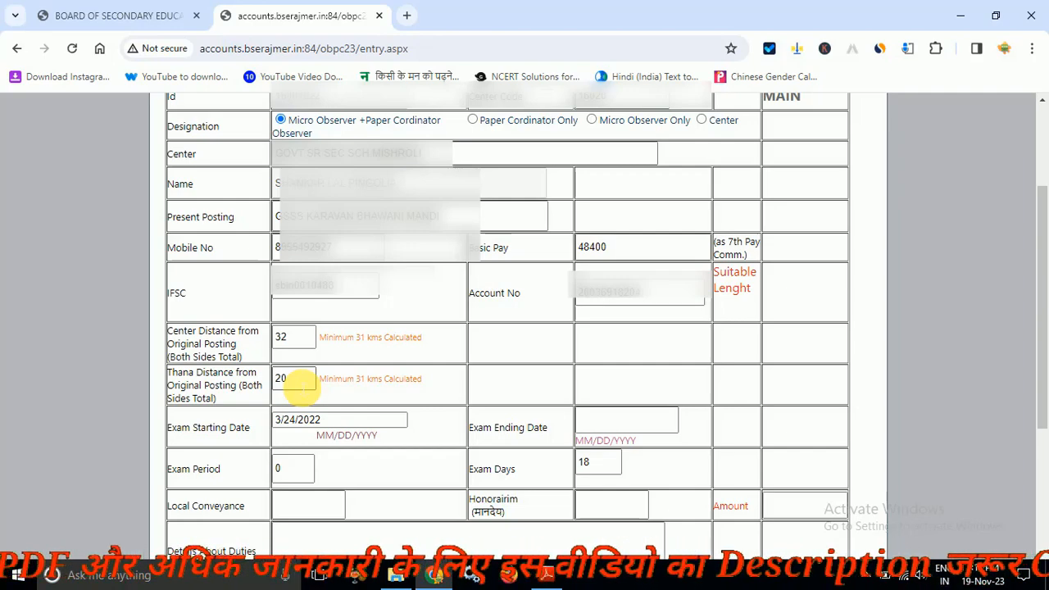
Set the thana distance from original posting to 34 and the exam starting date to 3/10/2023.
left_click_drag(299, 389, 264, 386)
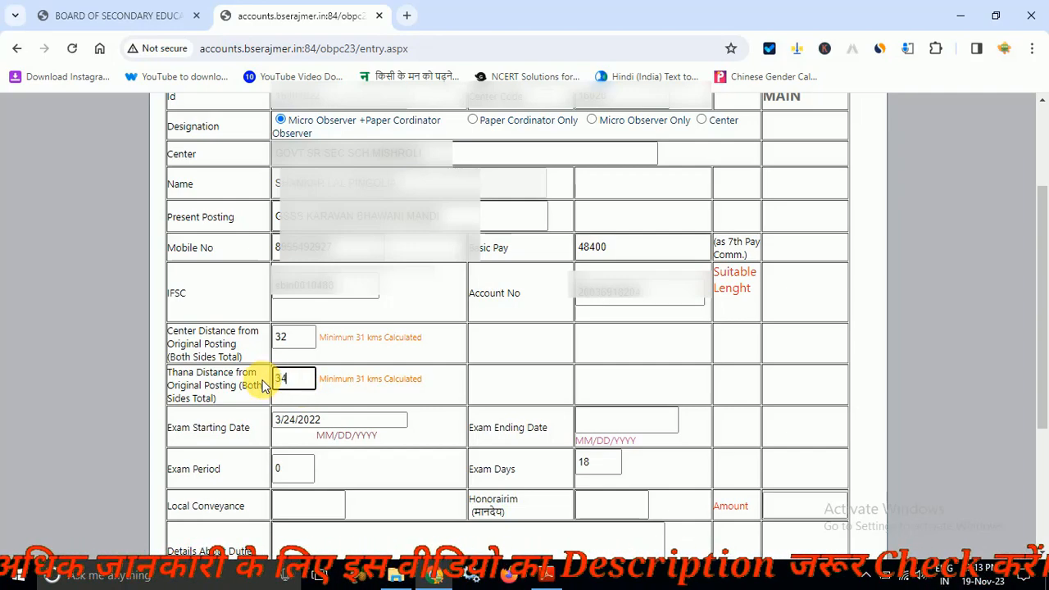
left_click(581, 368)
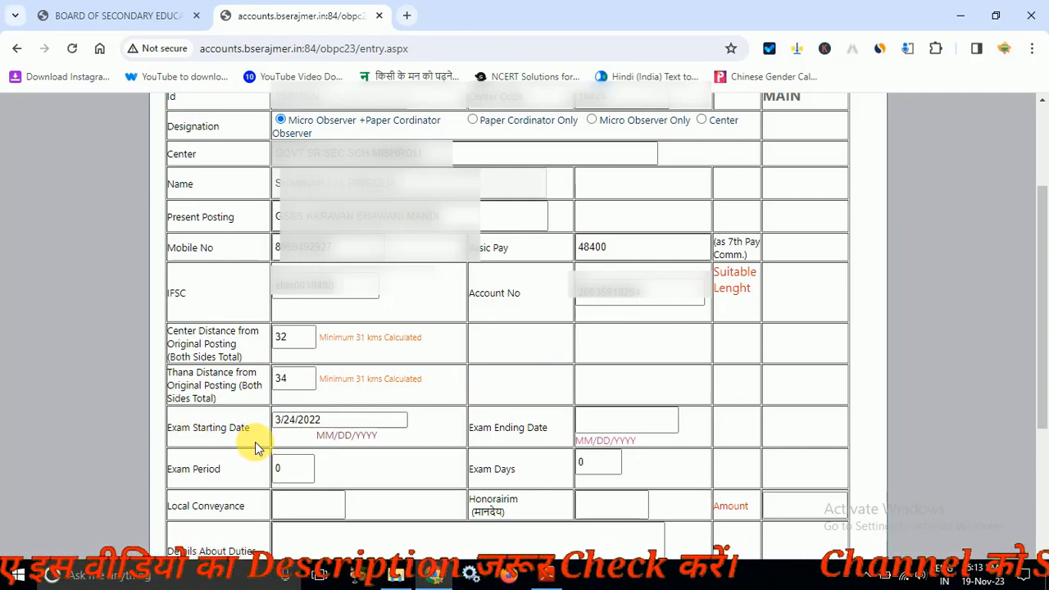
left_click(320, 420)
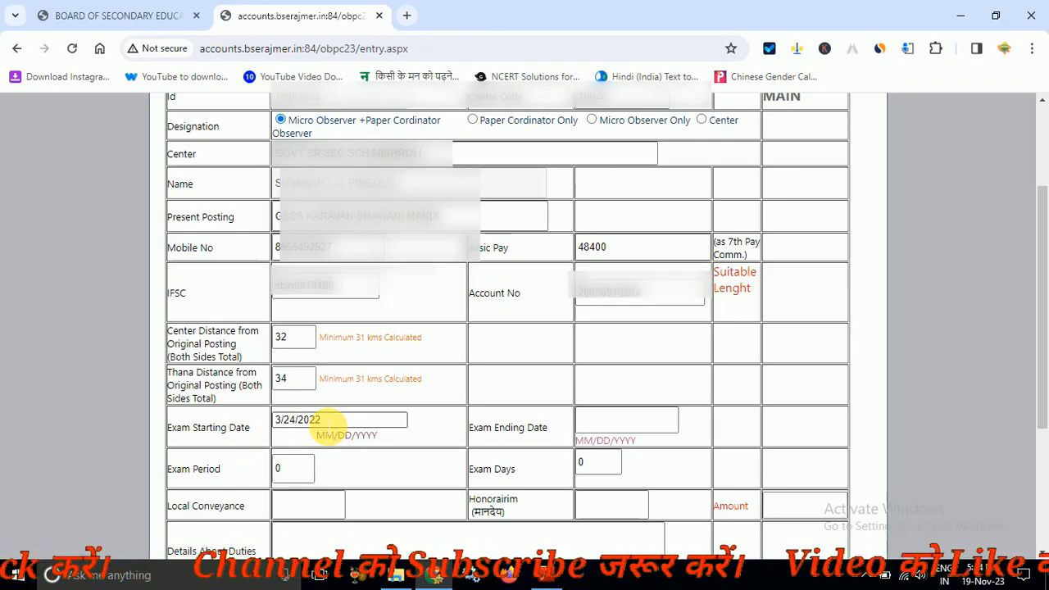
left_click(320, 419)
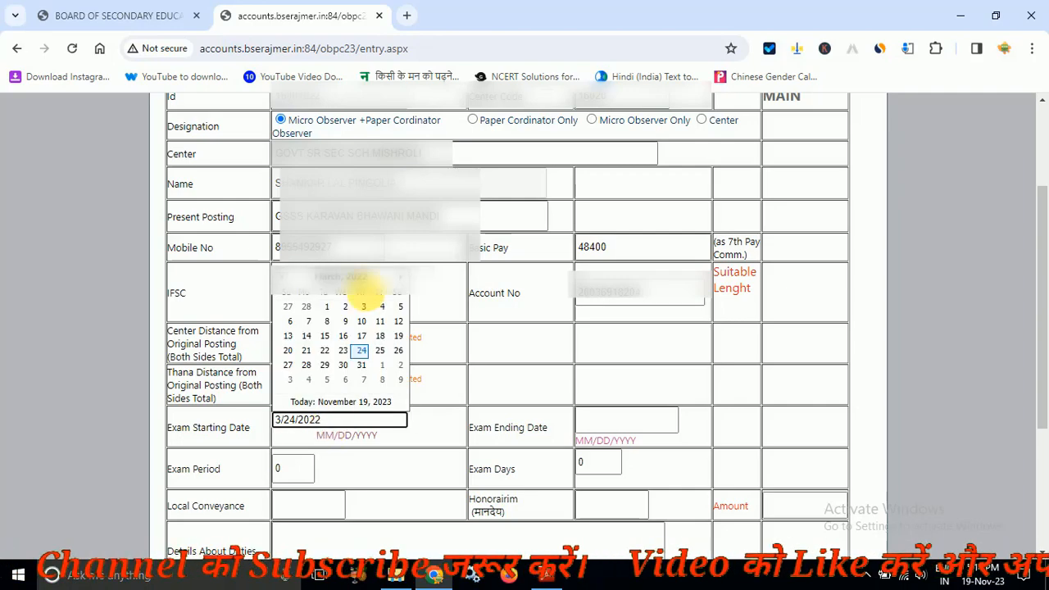
left_click(375, 278)
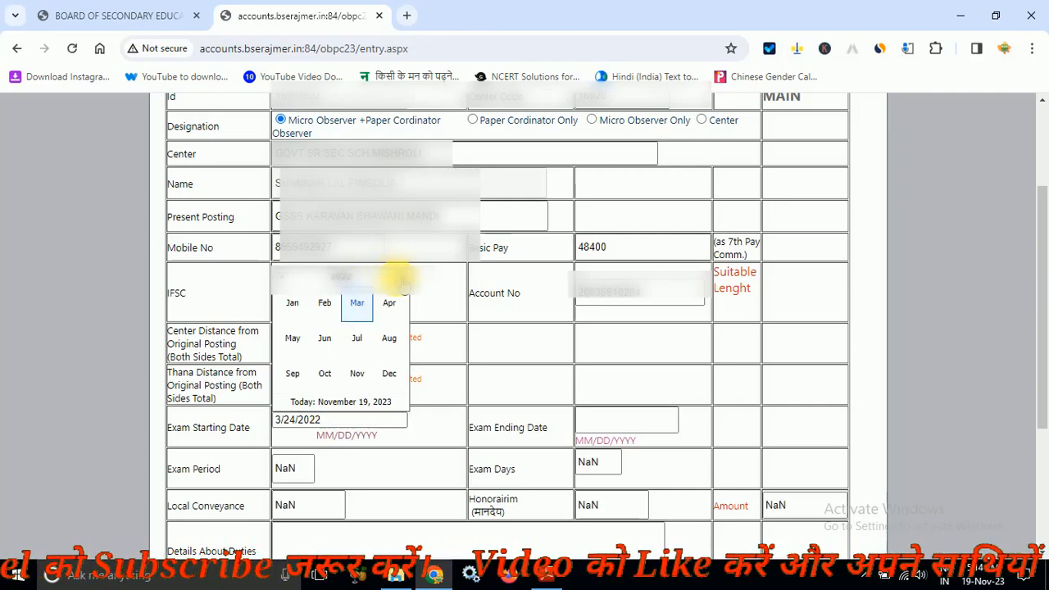
left_click(370, 305)
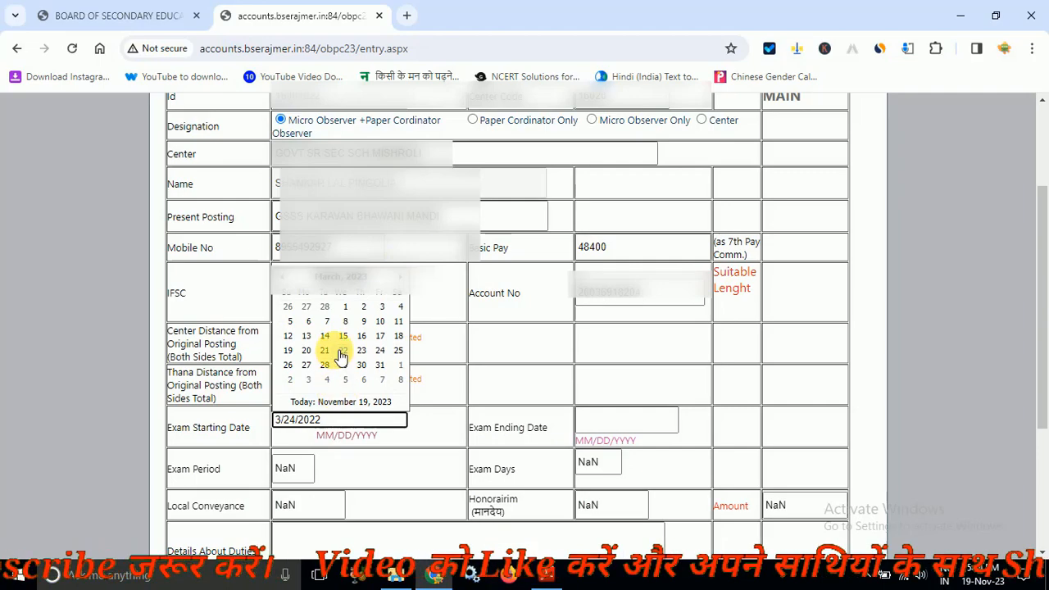
left_click(381, 331)
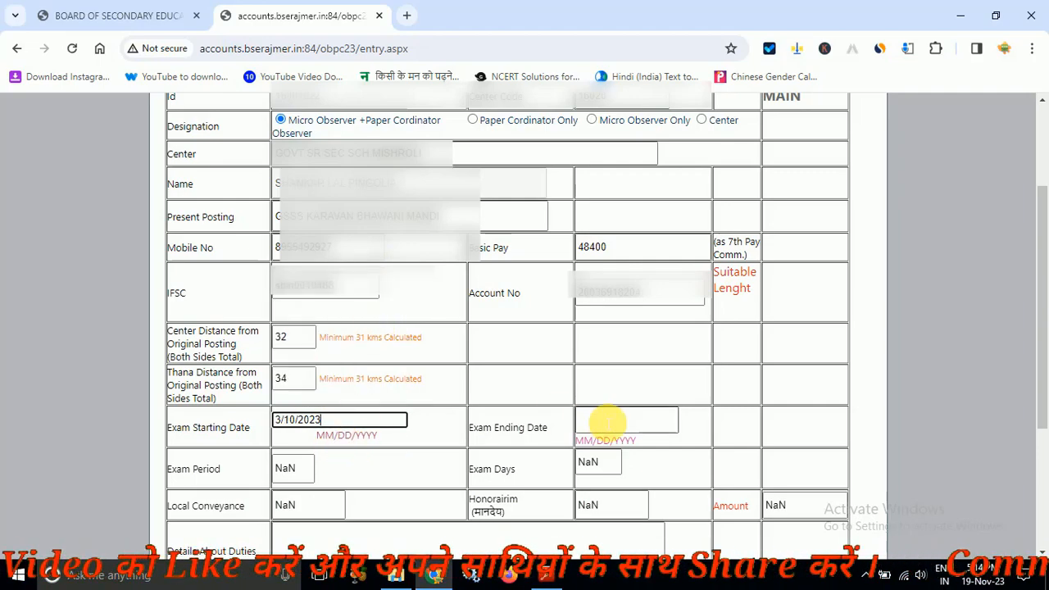
Set the exam ending date to 4/13/2023.
left_click(604, 428)
left_click(669, 271)
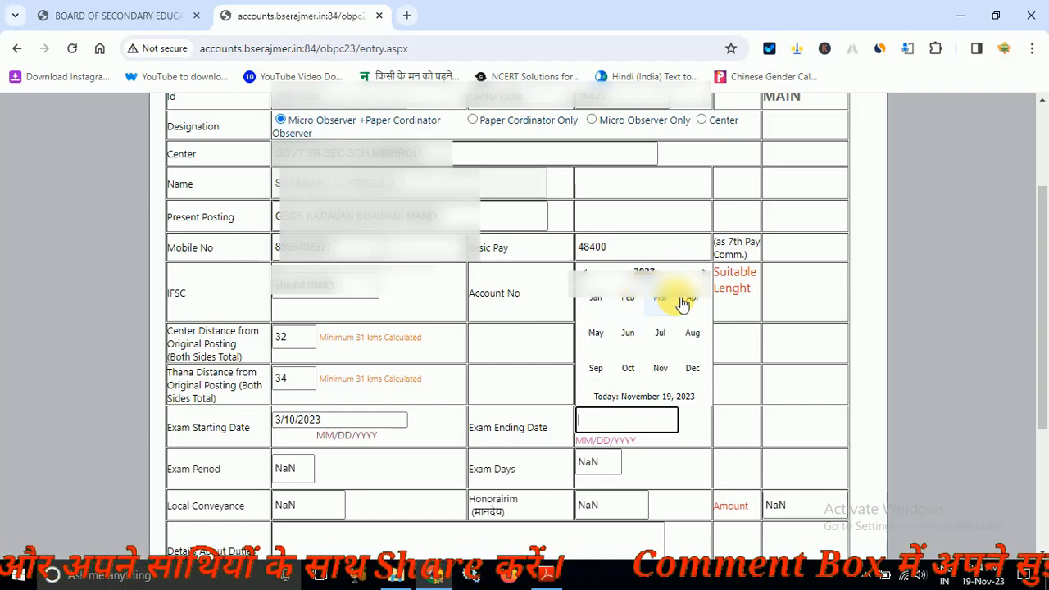
left_click(690, 300)
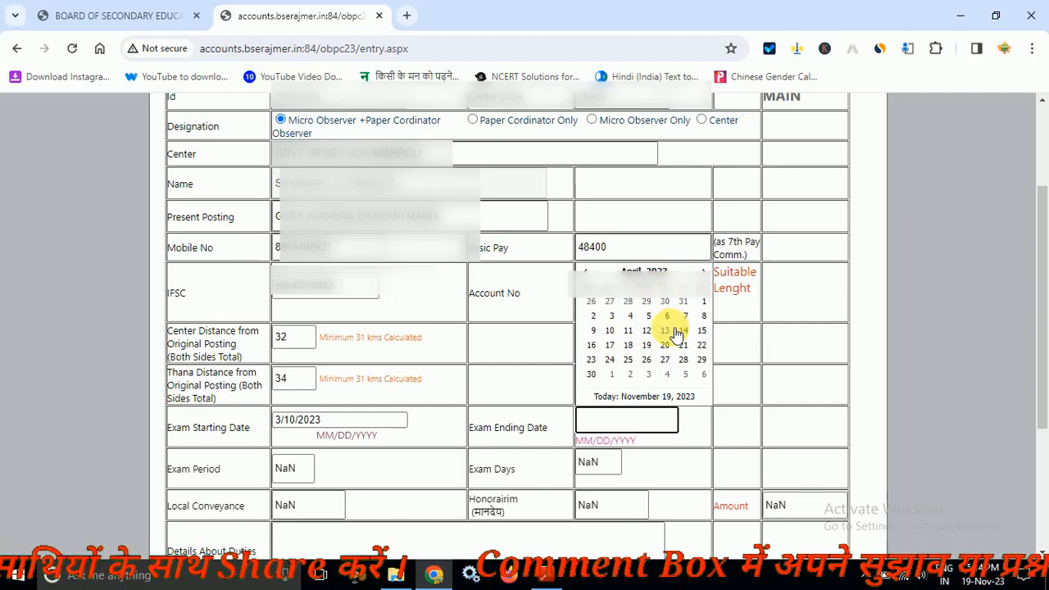
left_click(675, 332)
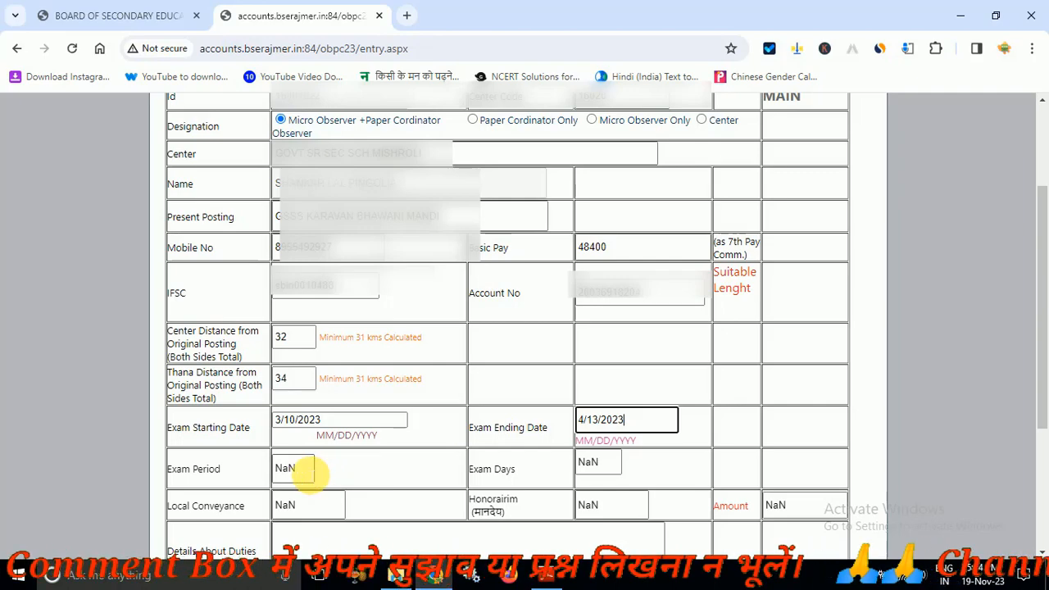
Set the exam period to 0 and the exam days to 18.
left_click(308, 469)
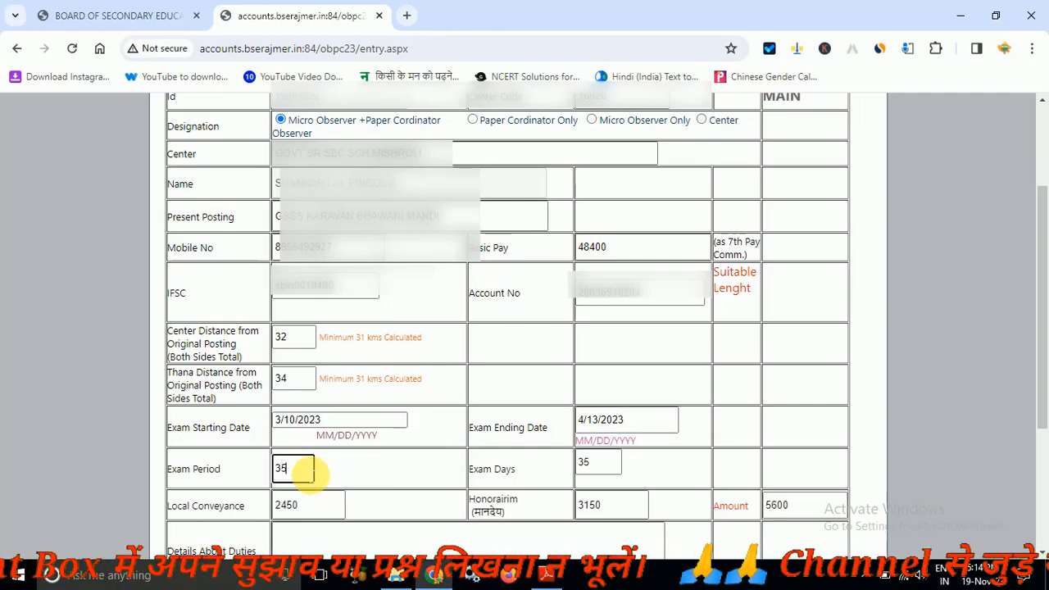
left_click_drag(307, 470, 245, 473)
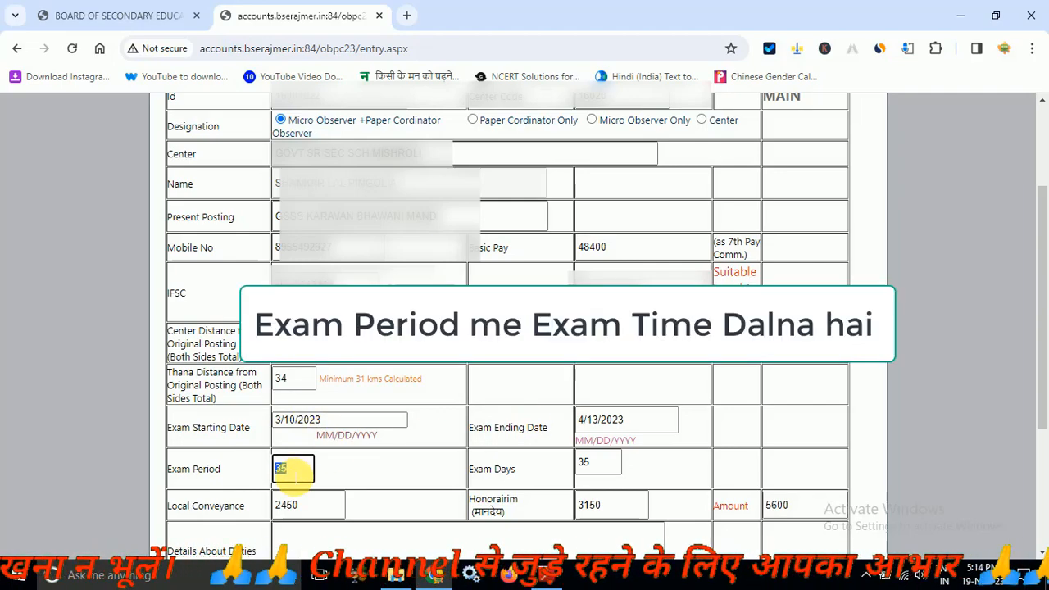
type("0")
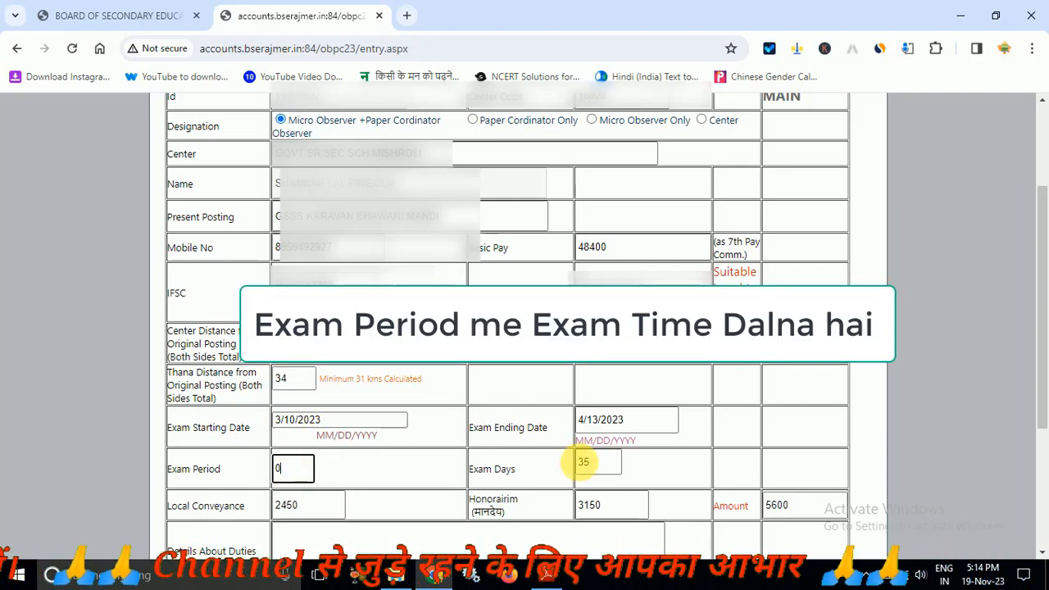
left_click(603, 464)
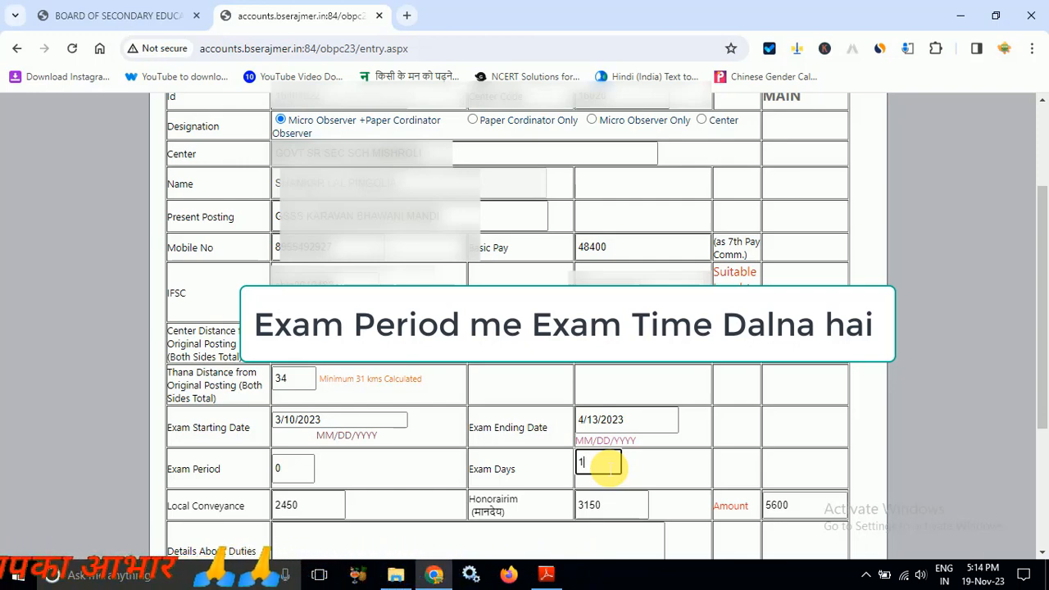
left_click(656, 481)
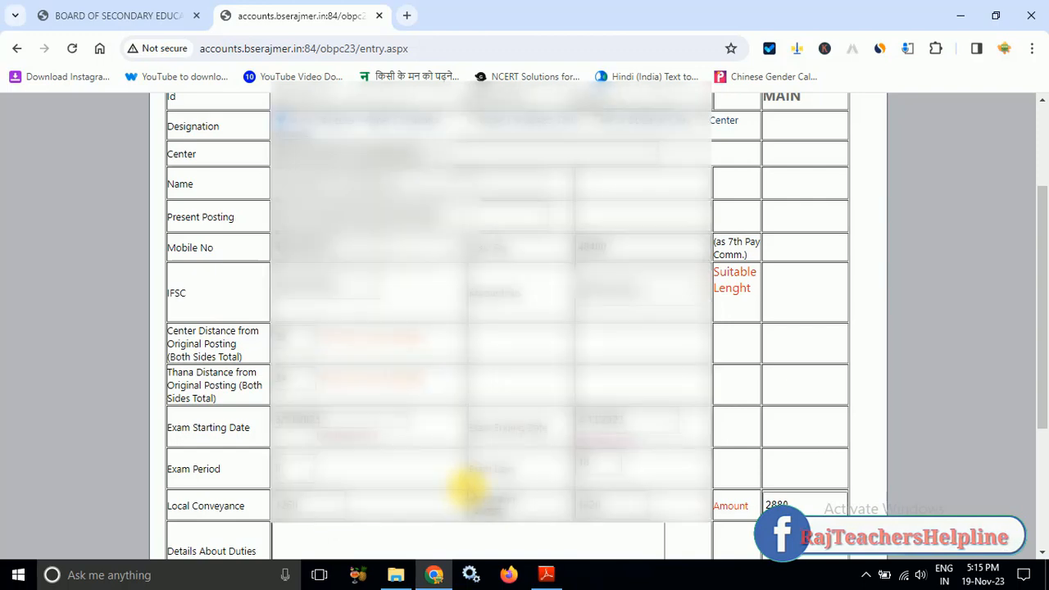
Describe the duties as "Paper coordinator and micro observer duty." with the center codes and schools, and attach the cancelled cheque JPG.
scroll(466, 487, "down", 2)
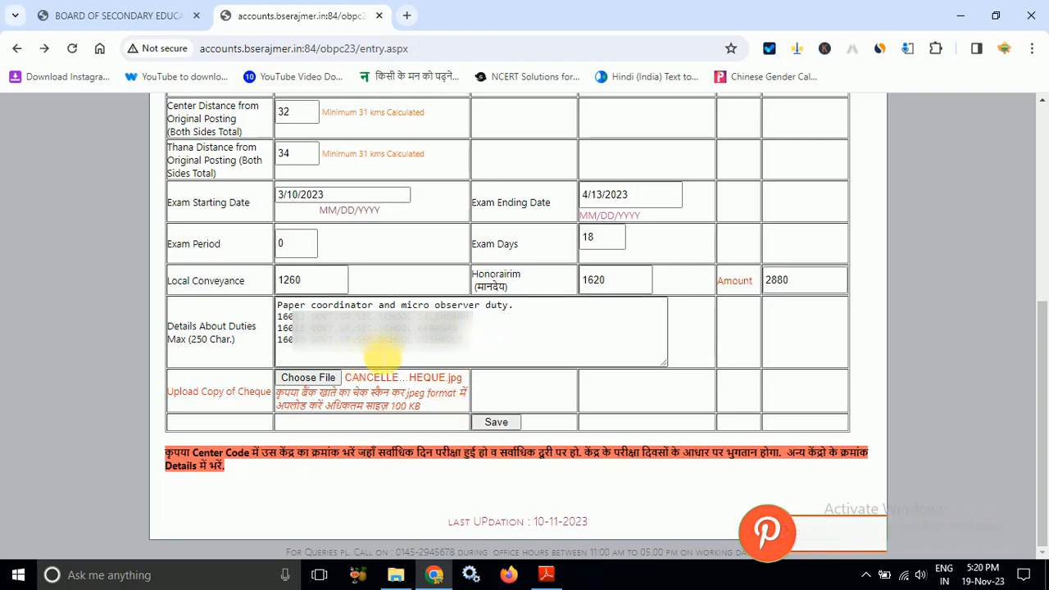
Check the last center listed in the duty details against the center code and save the bill entry.
left_click_drag(469, 340, 262, 346)
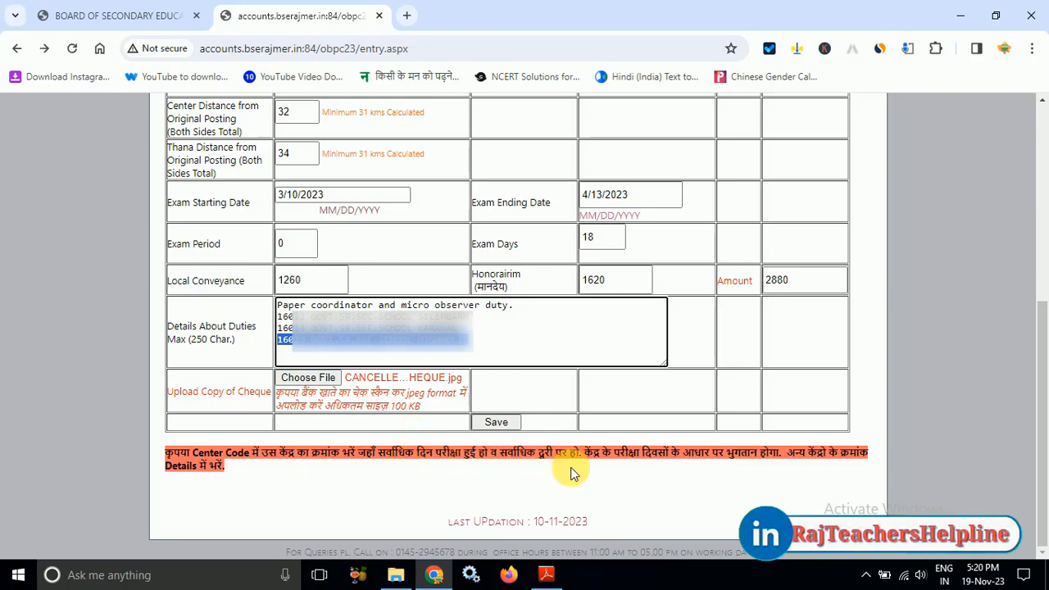
scroll(495, 359, "up", 5)
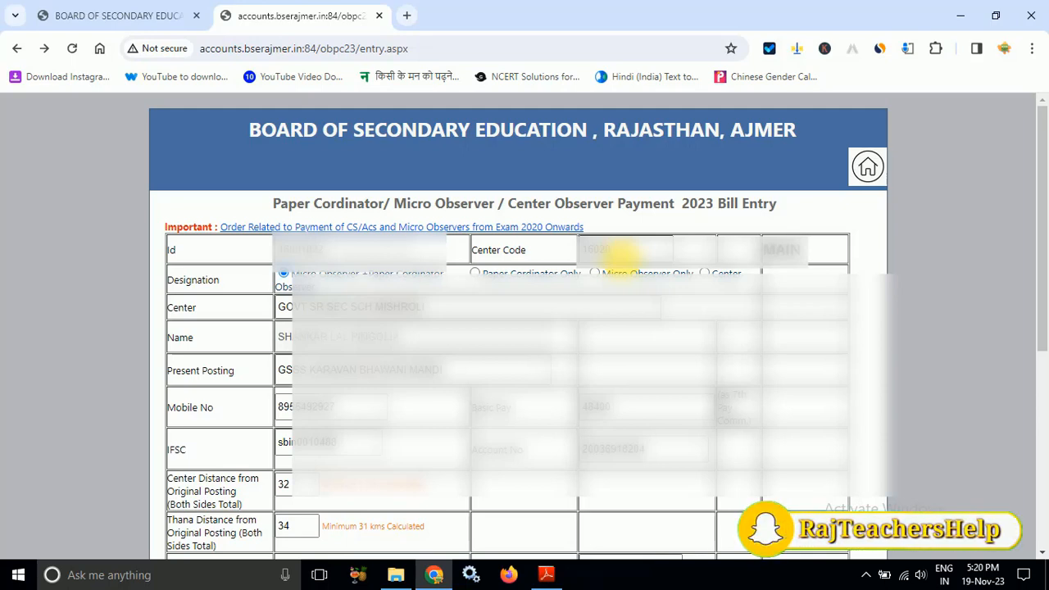
scroll(490, 429, "down", 5)
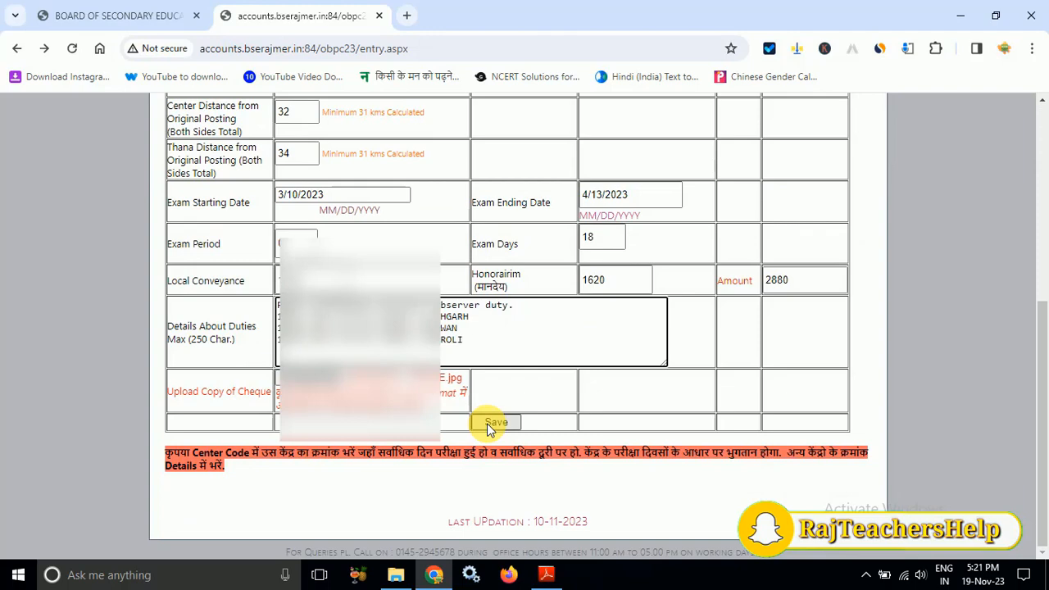
left_click(489, 423)
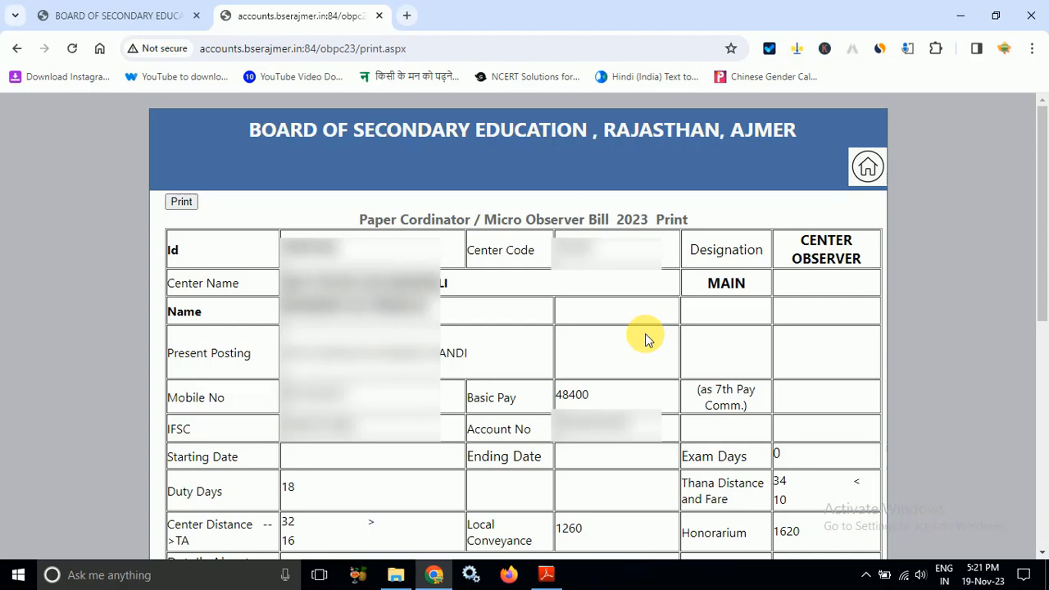
Review the generated bill and print all pages in portrait layout, saving it as a PDF.
scroll(645, 334, "down", 10)
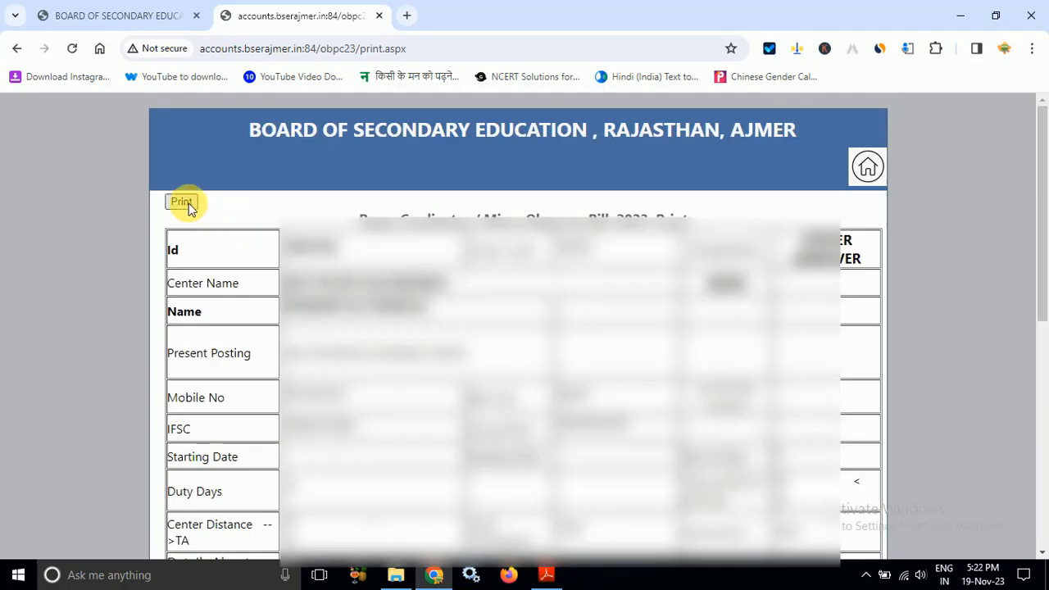
left_click(182, 202)
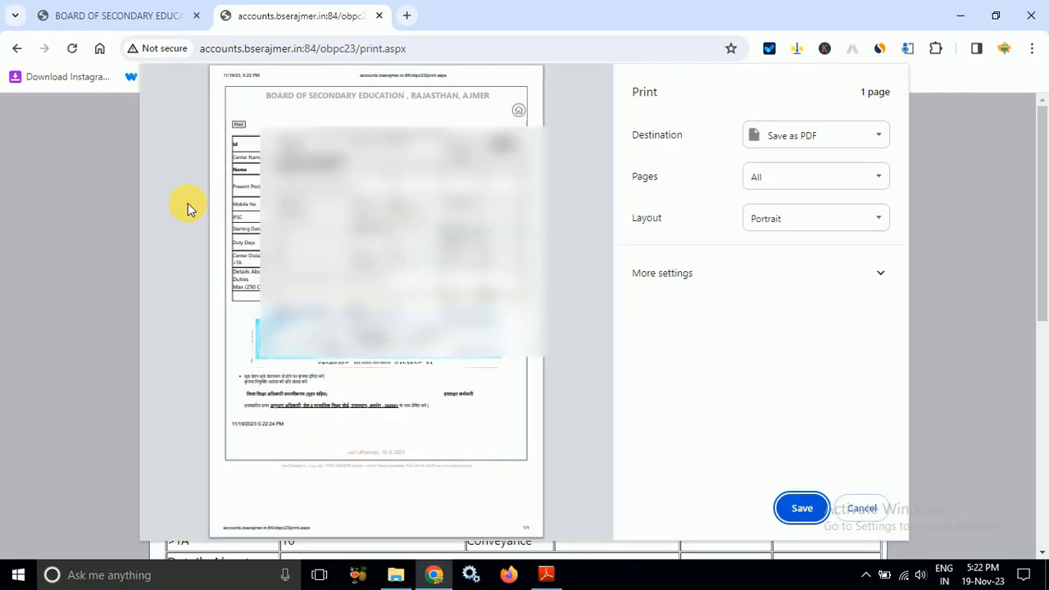
left_click(819, 508)
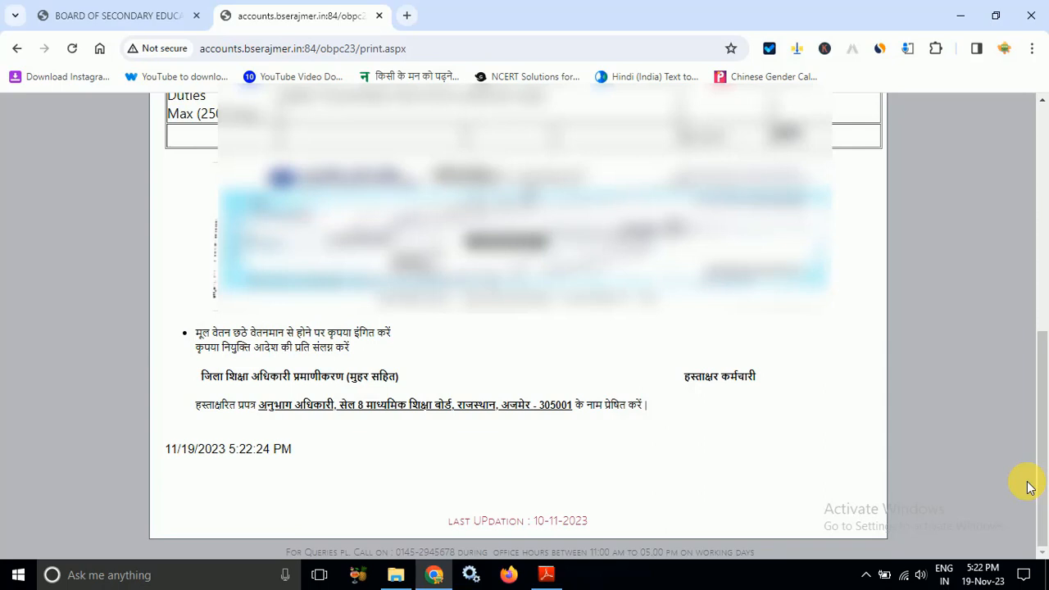